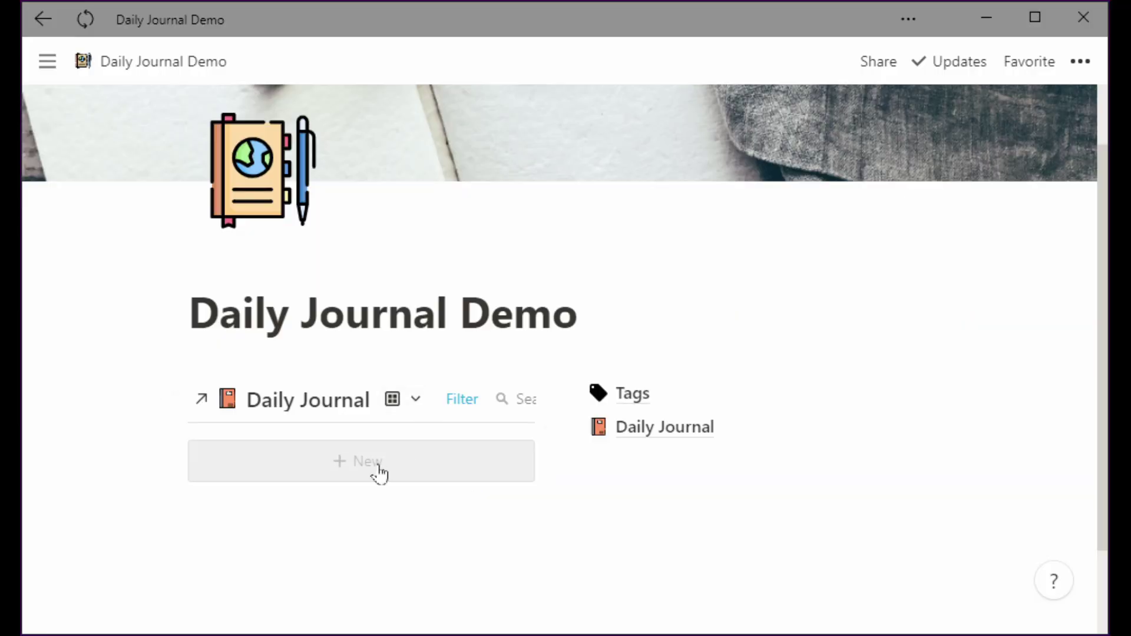
Step: Add a new Daily Journal entry dated 16/04/2021 using the Youtube Day template
left_click(374, 469)
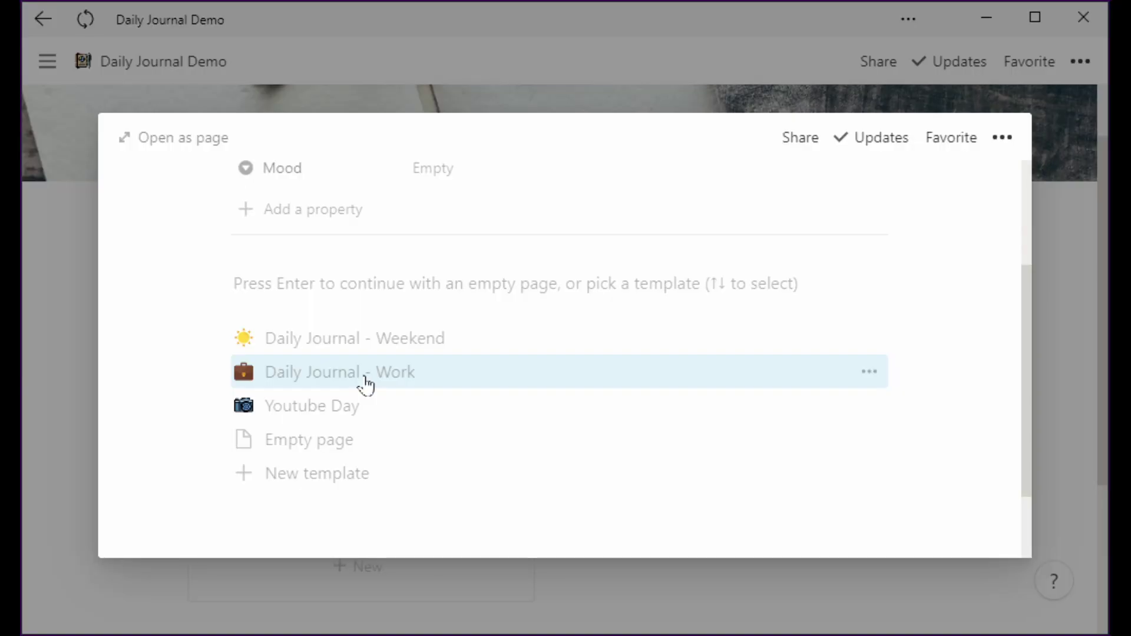
left_click(330, 400)
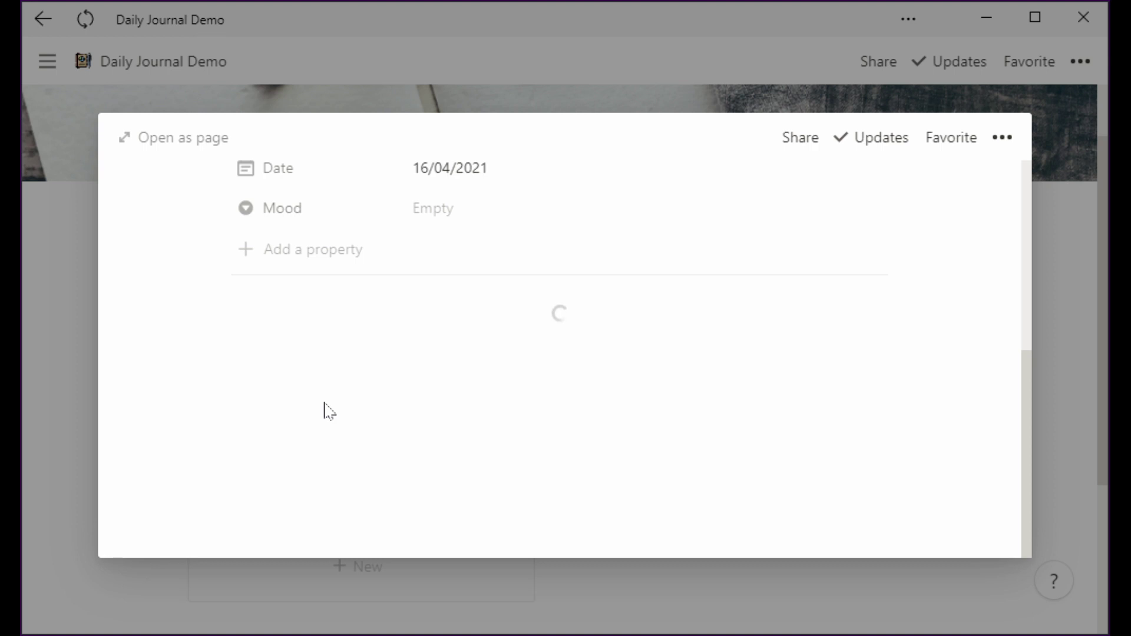
Step: Open the 16/04/2021 entry as a full page and scroll through its properties
left_click(183, 137)
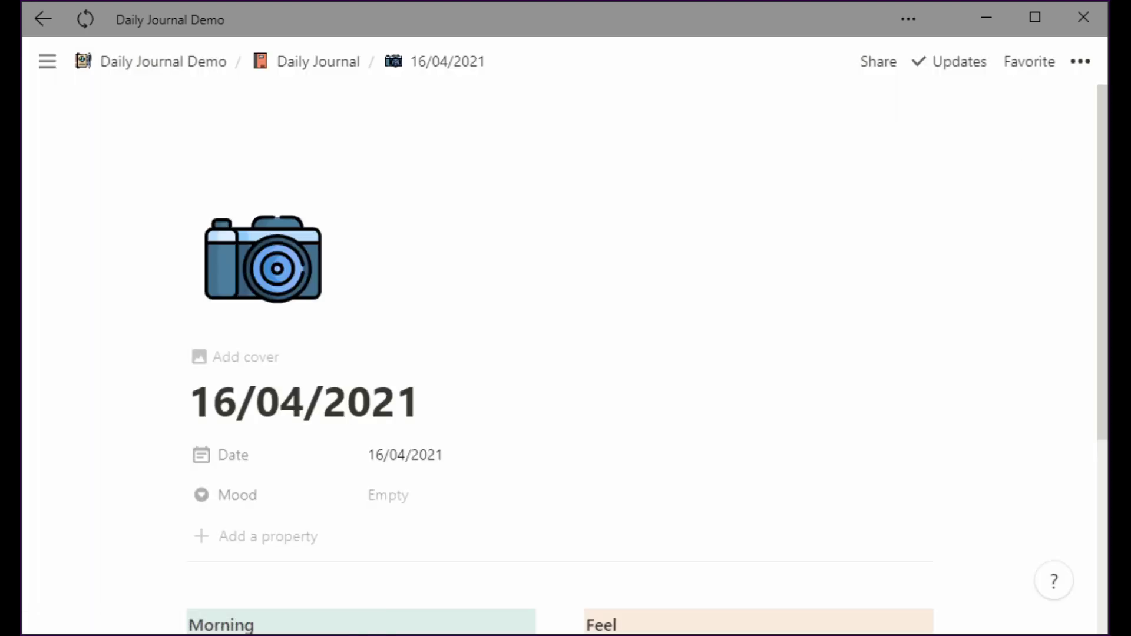
scroll(272, 184, "down", 3)
scroll(273, 184, "up", 2)
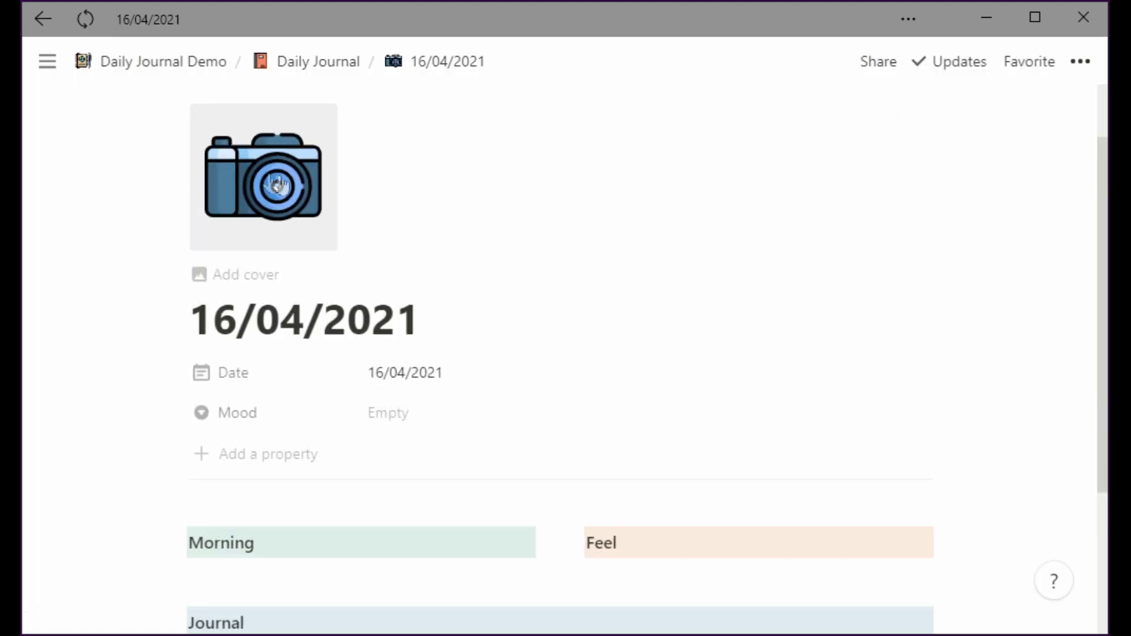
scroll(477, 348, "down", 1)
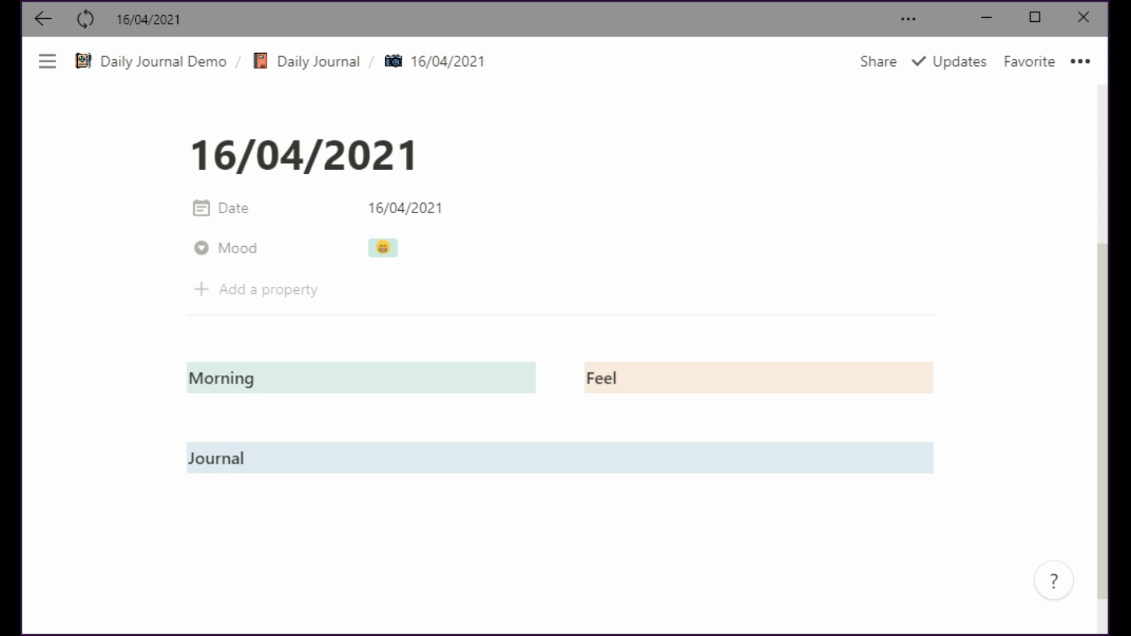
Step: Write 'Got up at 06:45 a bit later than usual' under Morning and start the Feel note
key("Return")
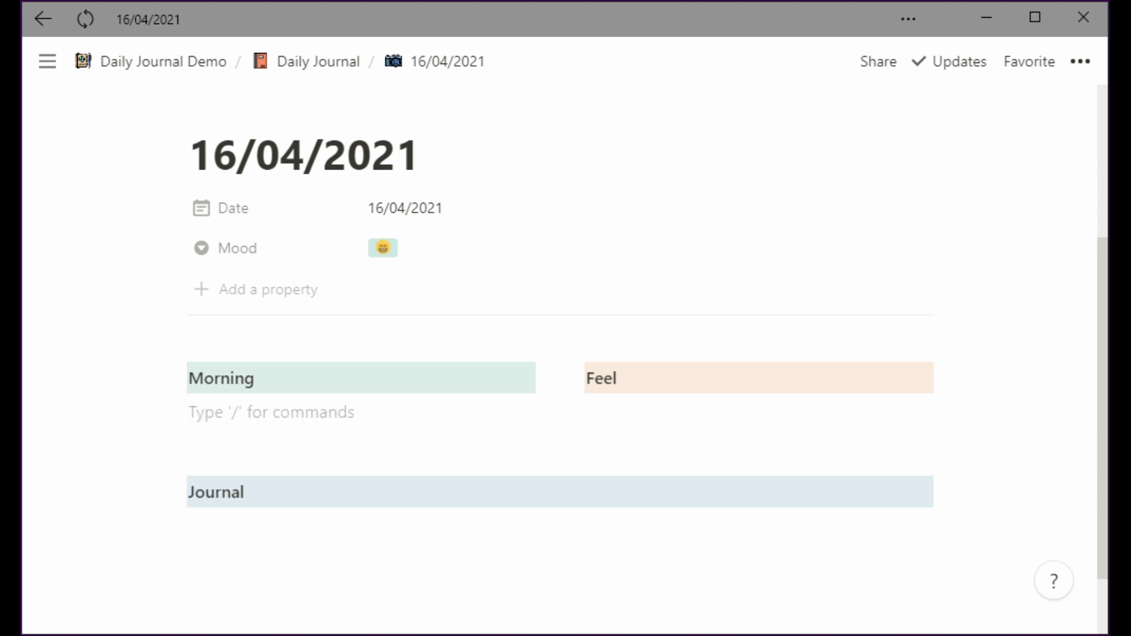
type("Got up at 06:45 a bit later than usual")
left_click(589, 411)
type("Slept okay, excited for the day")
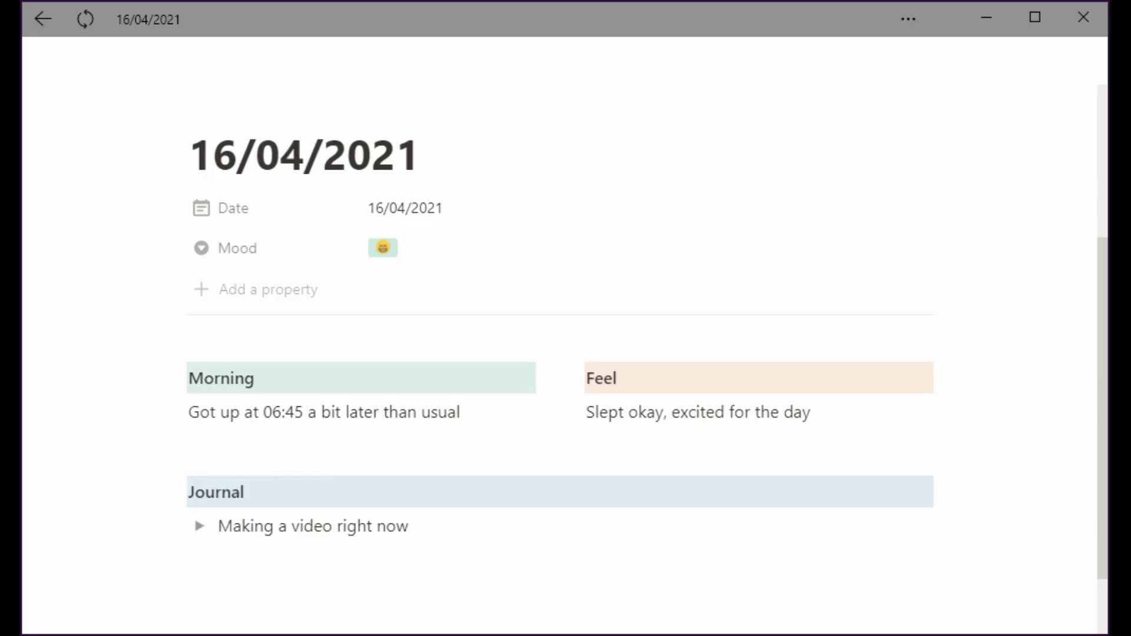
Step: Type [[youtu in the Journal toggle to search for the Youtube page link
type("[[")
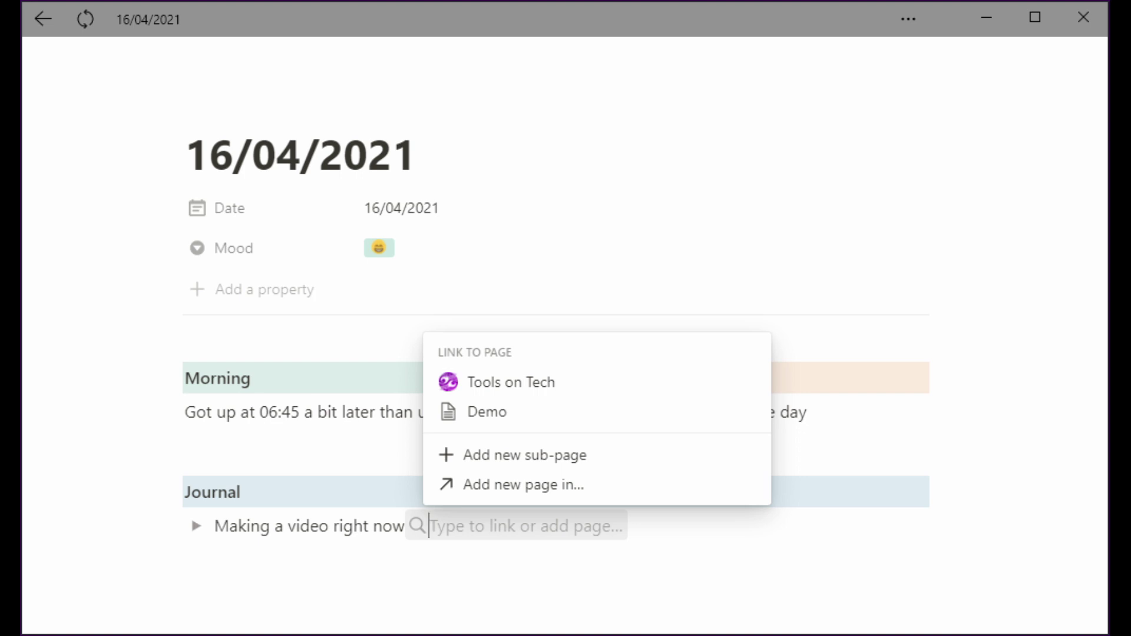
type("youtu")
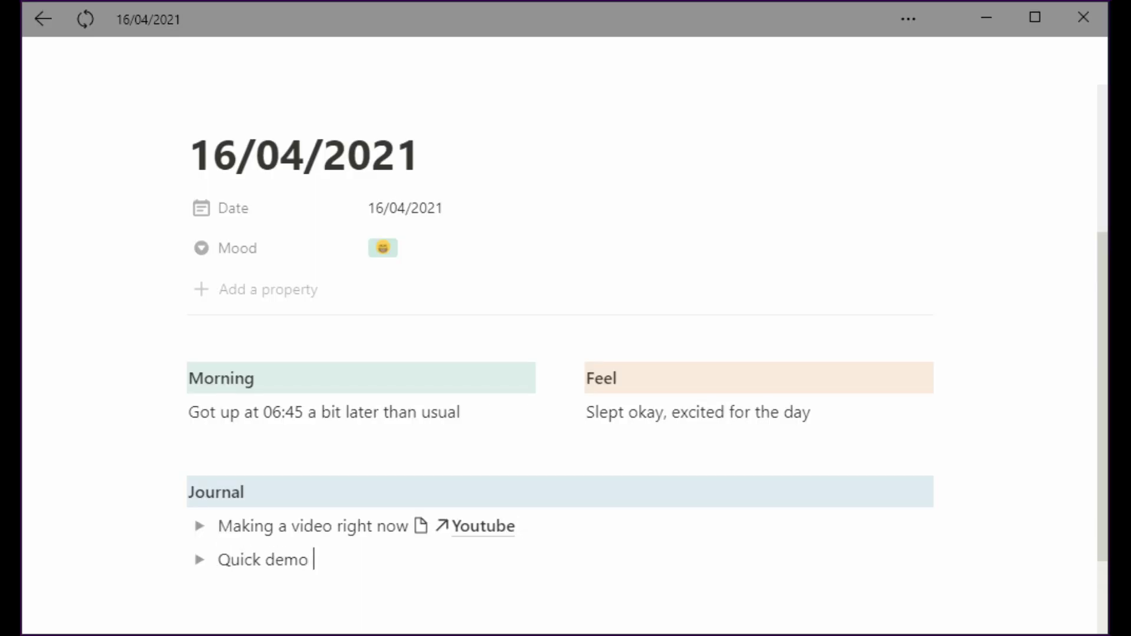
Step: Create a new Fresh page inside Tags from the link prompt in the second Journal toggle
type("[Fr")
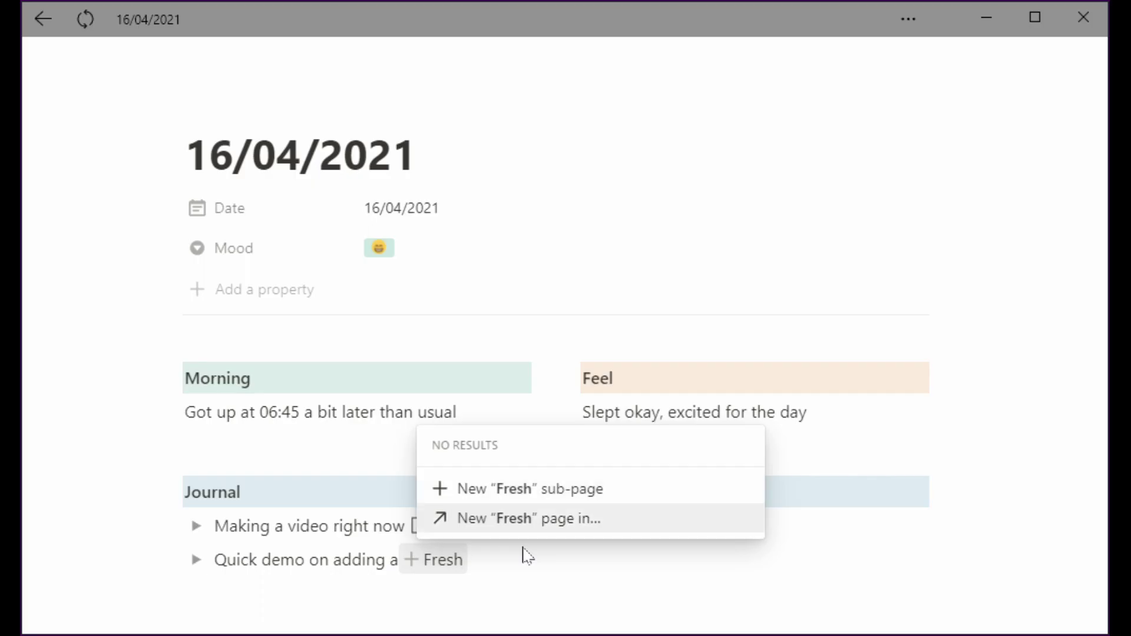
key("Return")
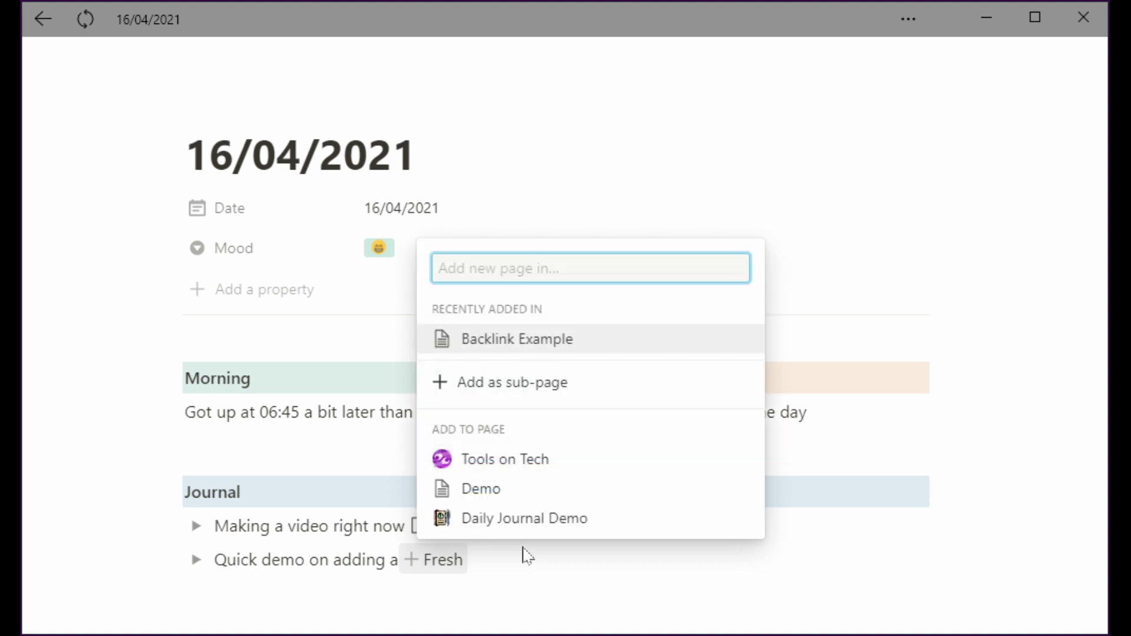
type("tag")
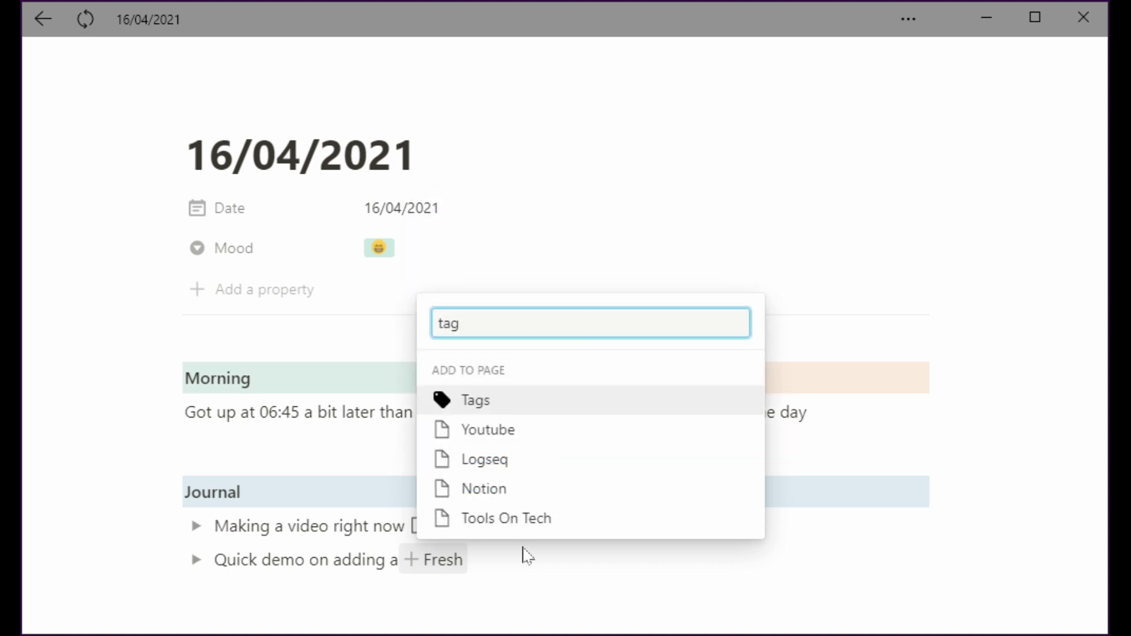
key("Return")
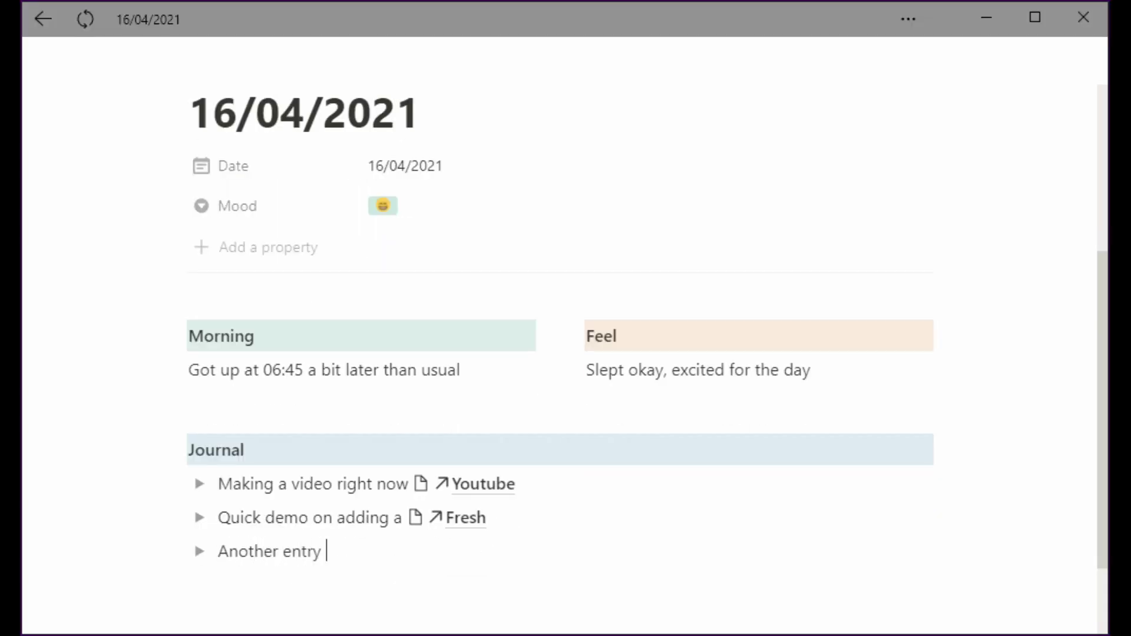
Step: Add the line 'Another entry for my' with a link to the Fresh page
type("Another entry for my [[fr")
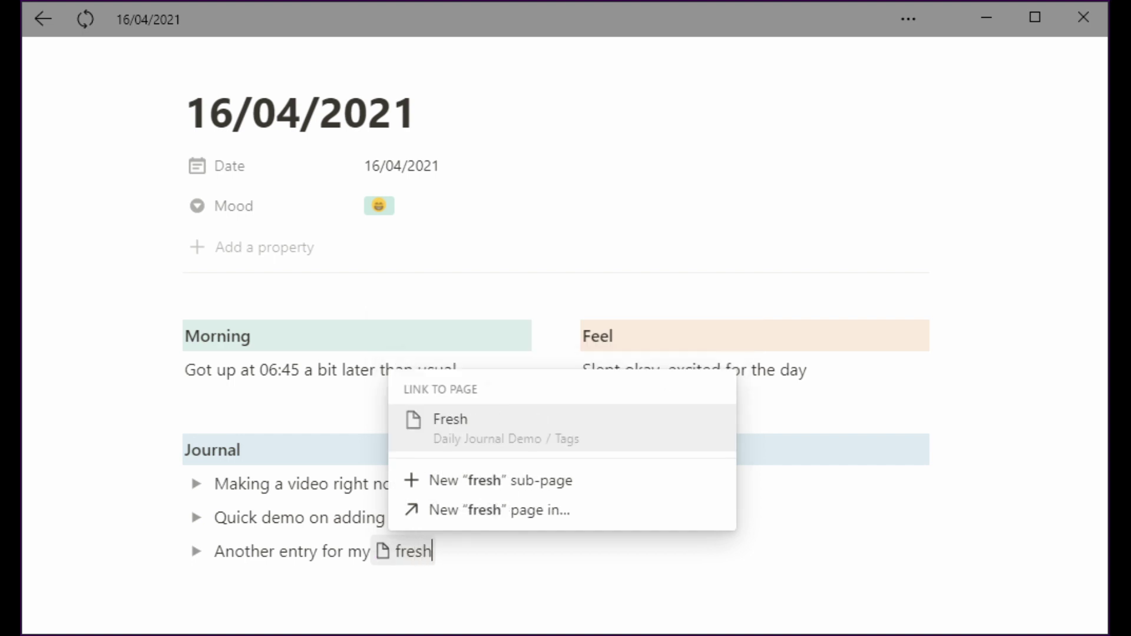
type("esh")
key("Return")
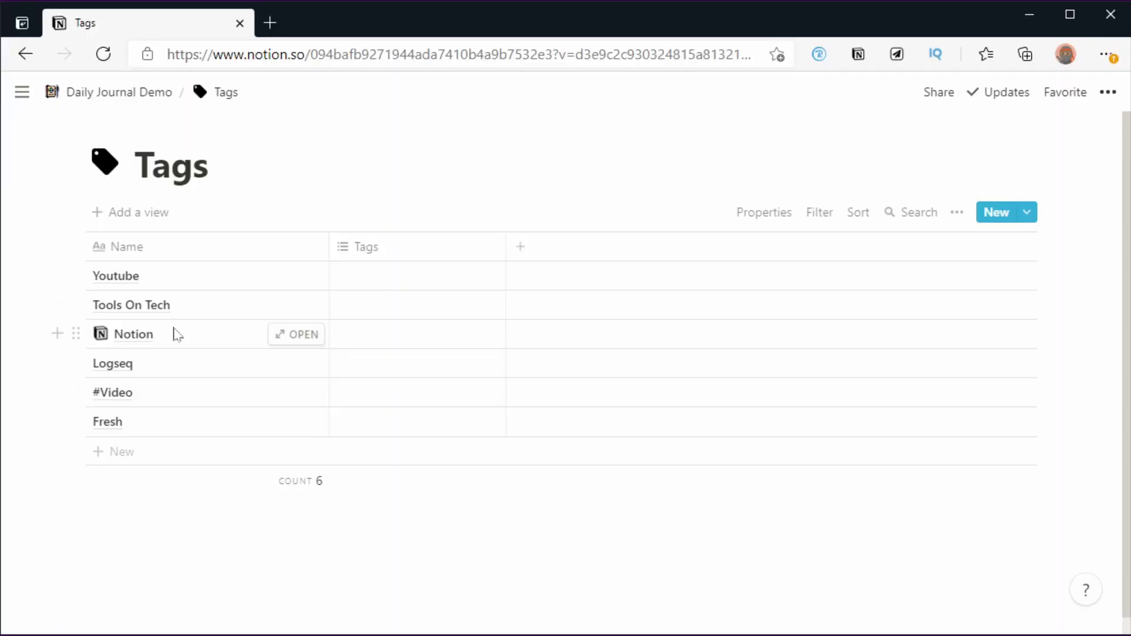
Step: Open the Notion row of the Tags table as a full page
left_click(300, 342)
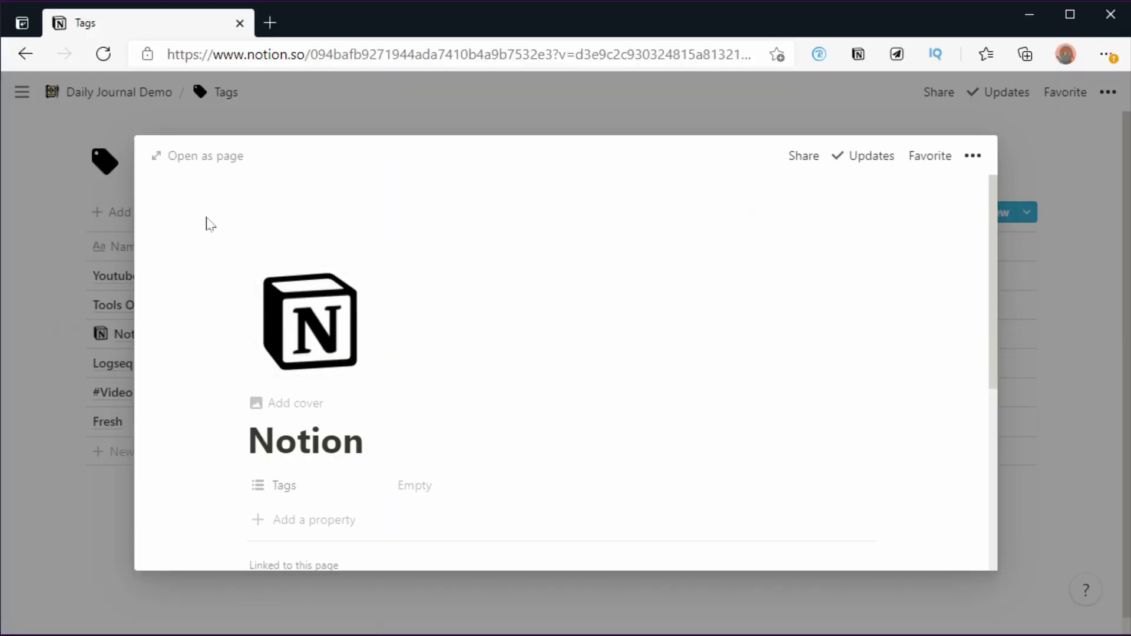
left_click(203, 154)
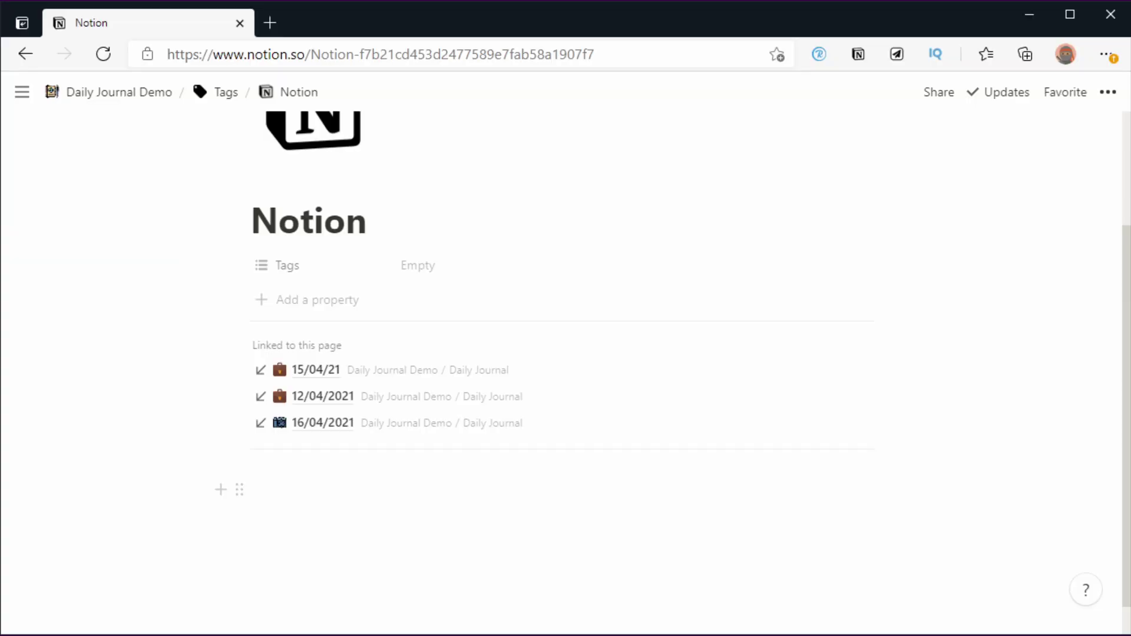
Step: Open the 15/04/21, 12/04/2021 and 16/04/2021 backlinks in new tabs, view one, then return to the Notion tag
middle_click(328, 371)
middle_click(323, 398)
middle_click(326, 424)
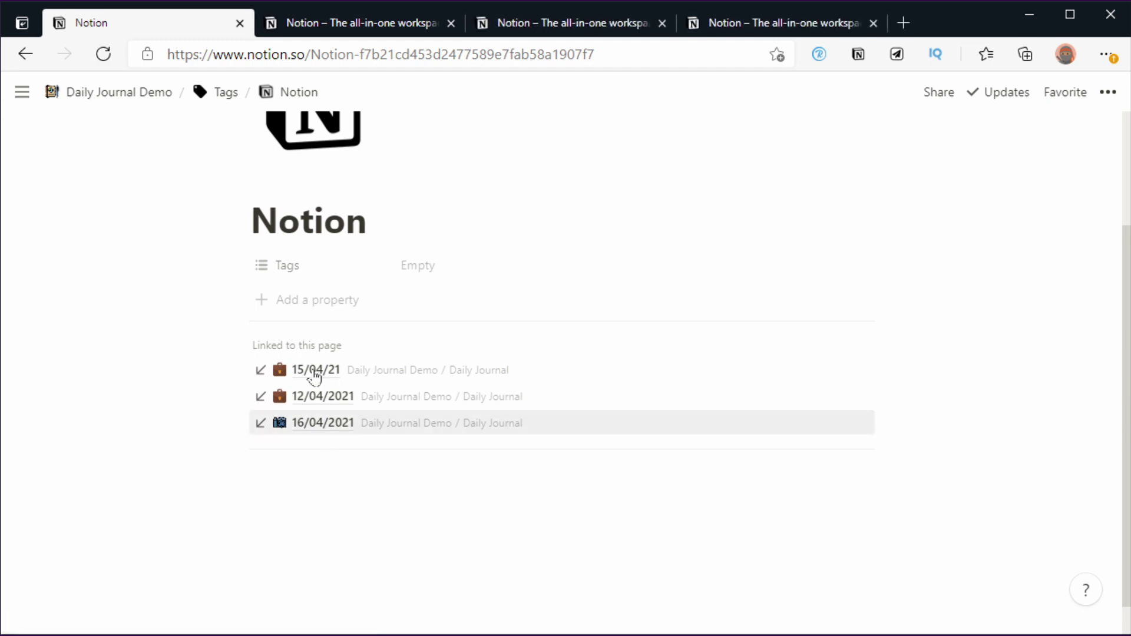
left_click(353, 24)
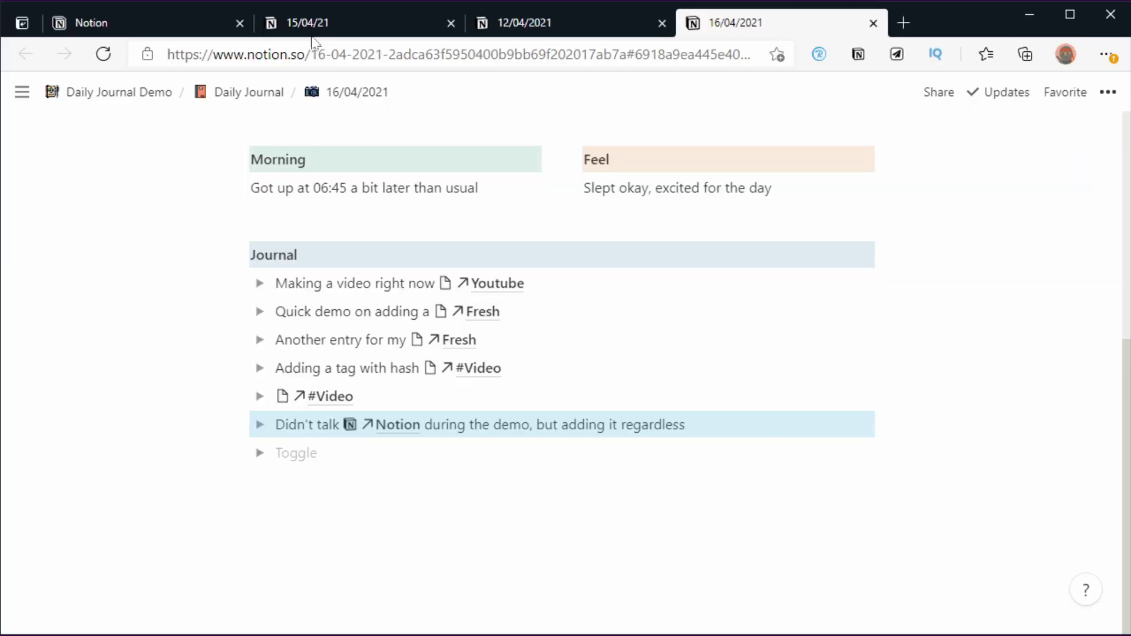
left_click(179, 22)
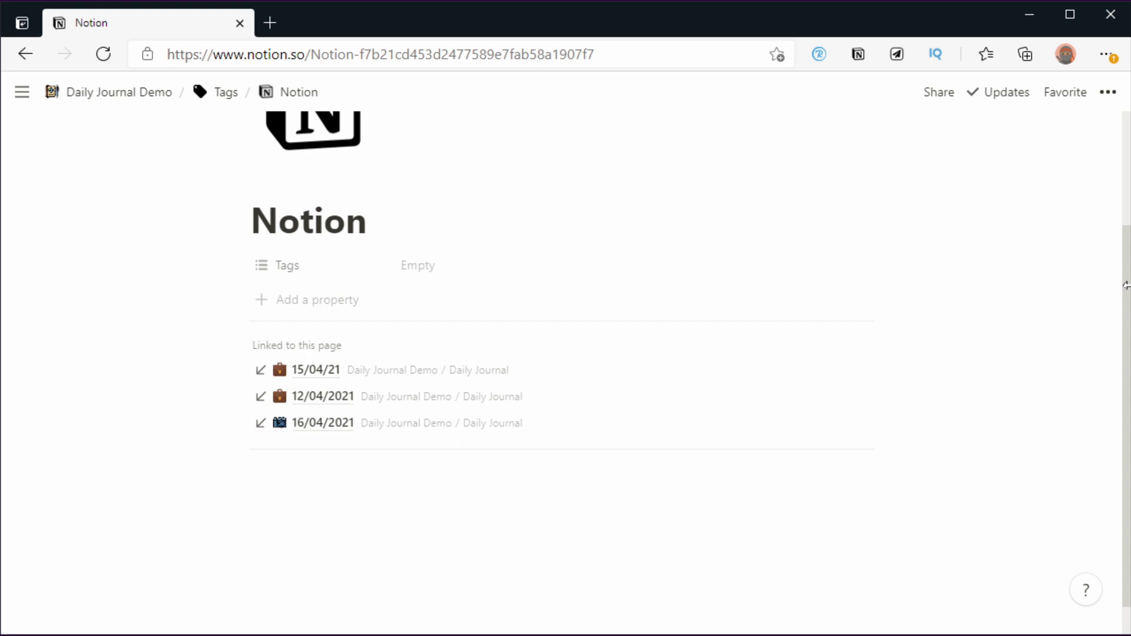
Step: Place the Notion tag page beside the journal tabs and write 'What did write about Notion?' below the backlinks
left_click_drag(1125, 285, 492, 303)
left_click(748, 29)
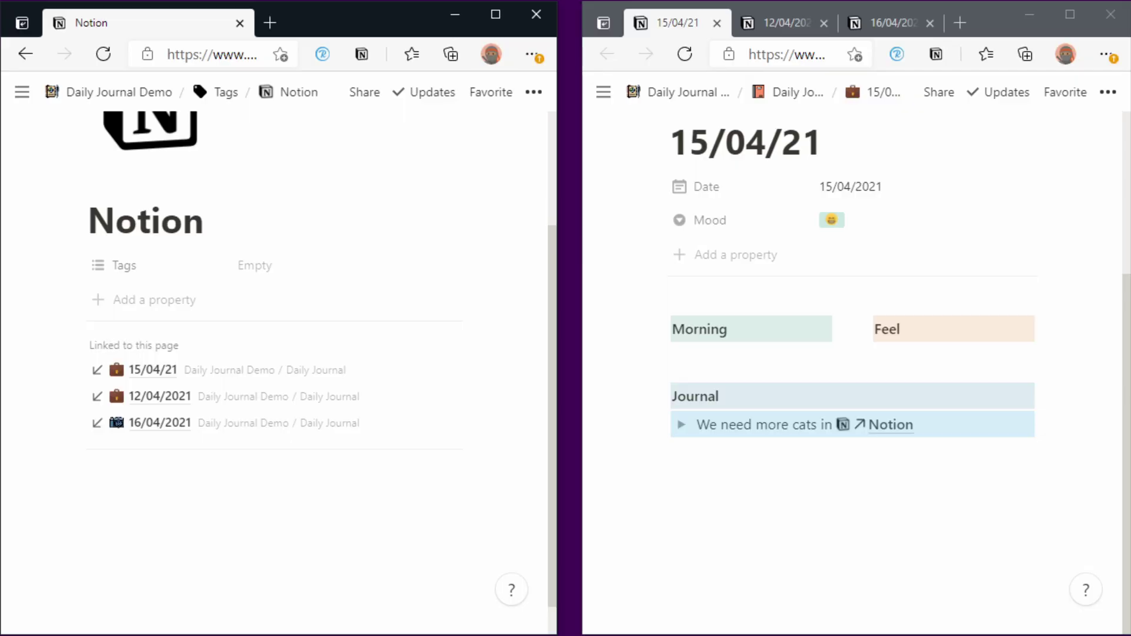
left_click(94, 490)
type("W")
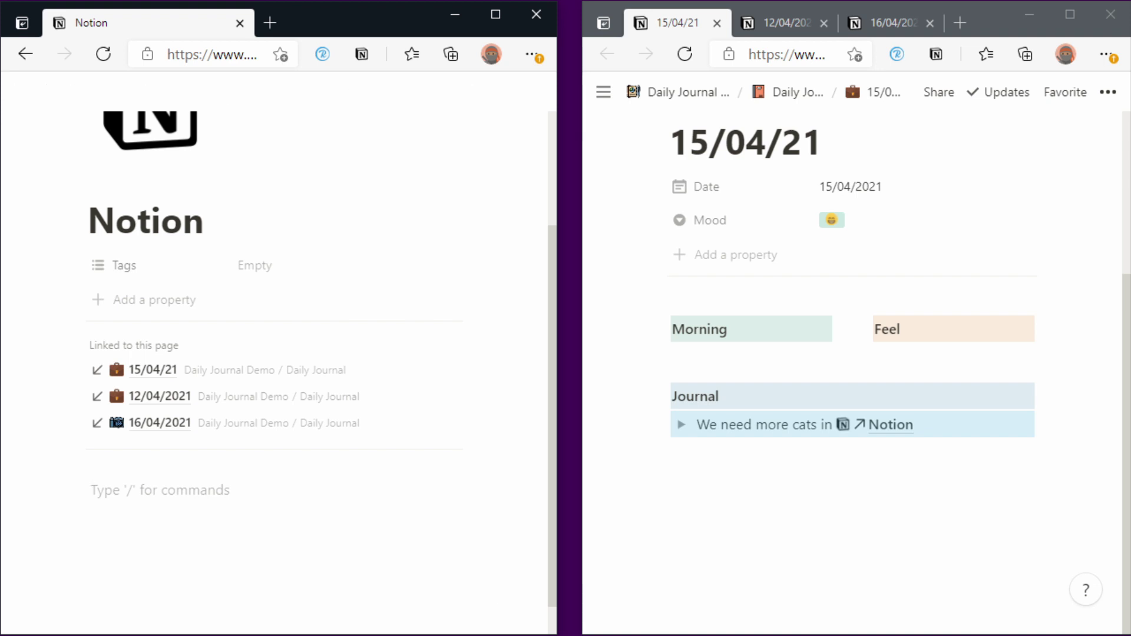
type("hat did write about Notion?")
key("Return")
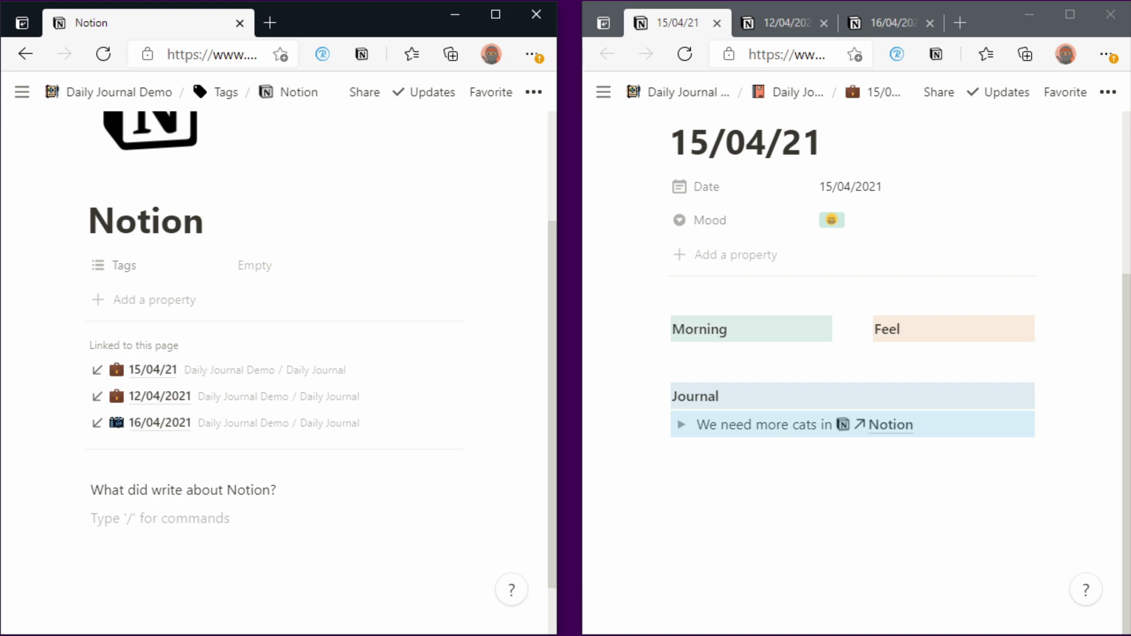
Step: Add bullet notes 'More cats' and 'Demo link made' while checking the journal pages
left_click(673, 453)
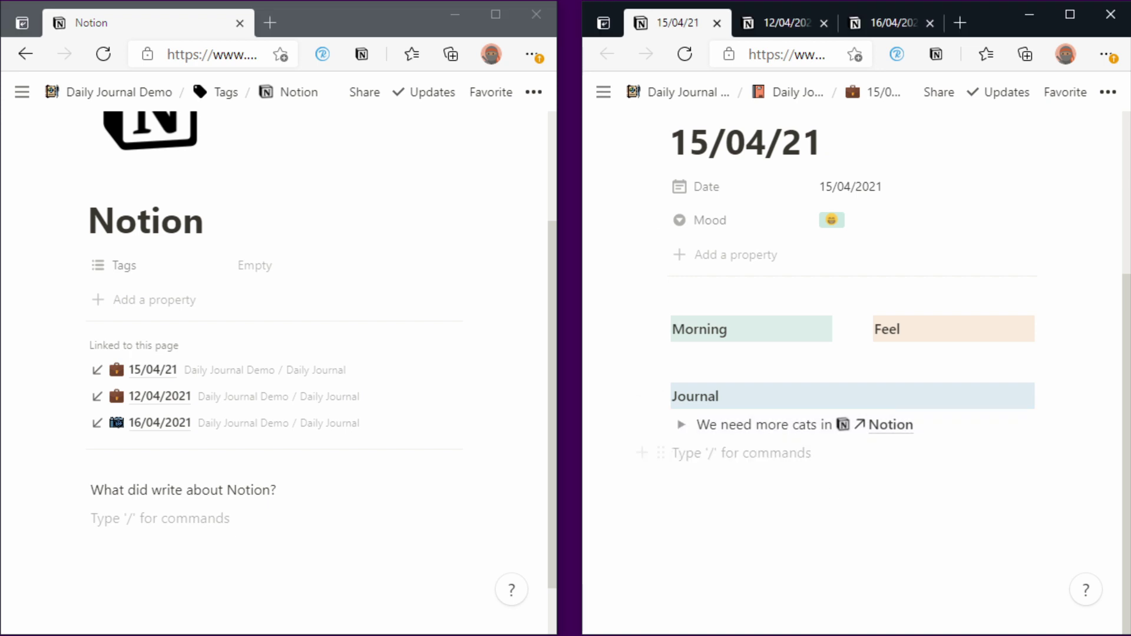
left_click(94, 519)
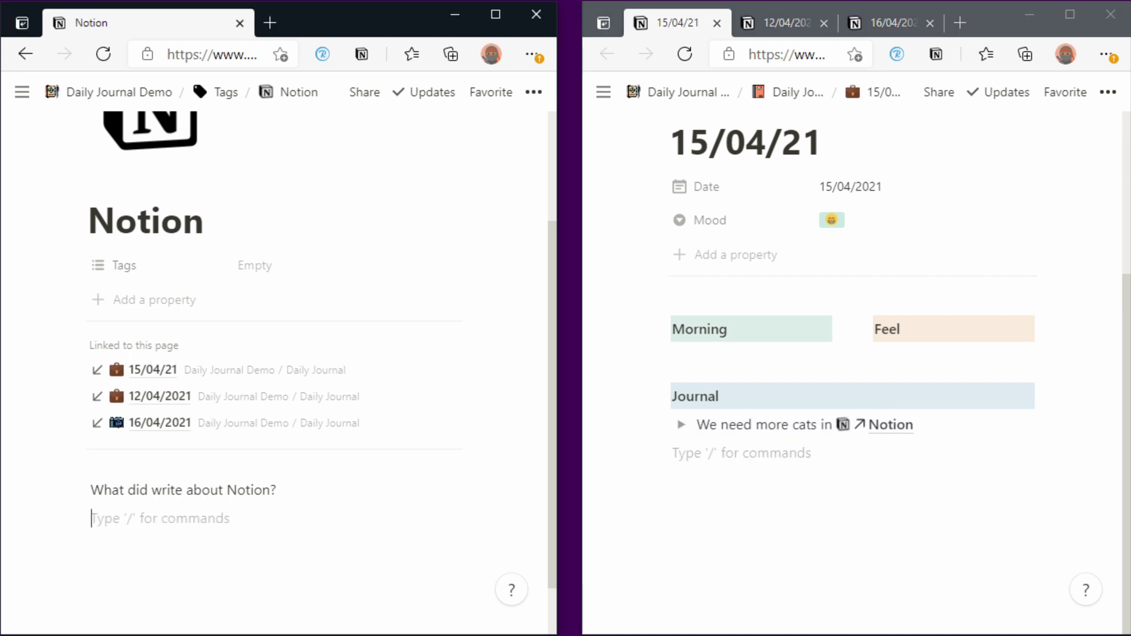
type("- M")
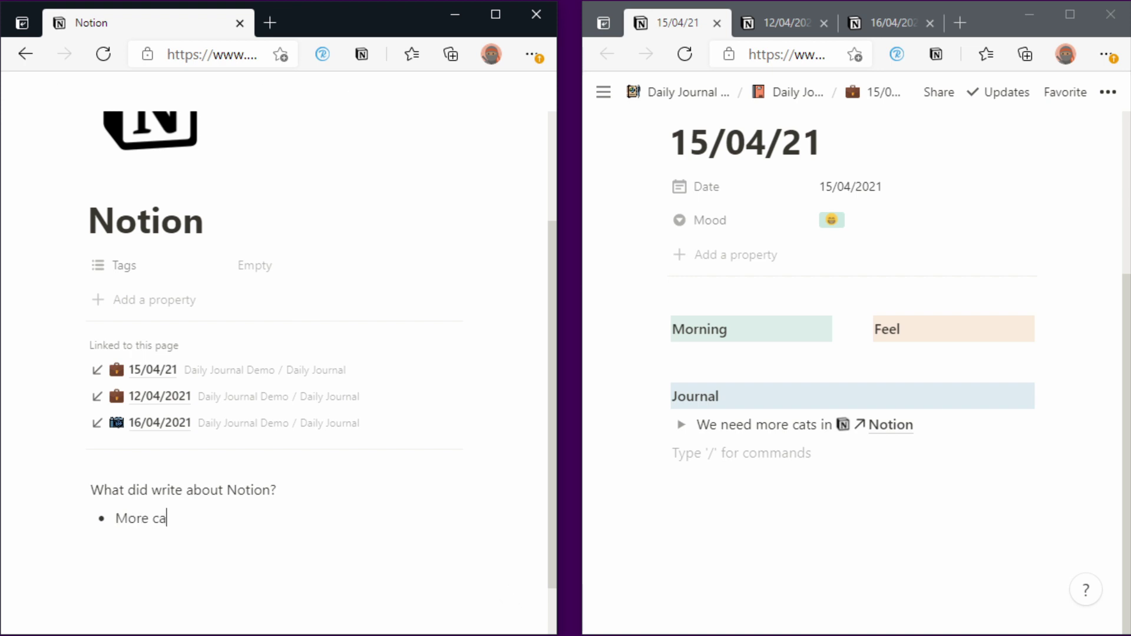
type("ore cats")
left_click(778, 22)
left_click(177, 518)
key("Return")
type("Demo link made")
key("Return")
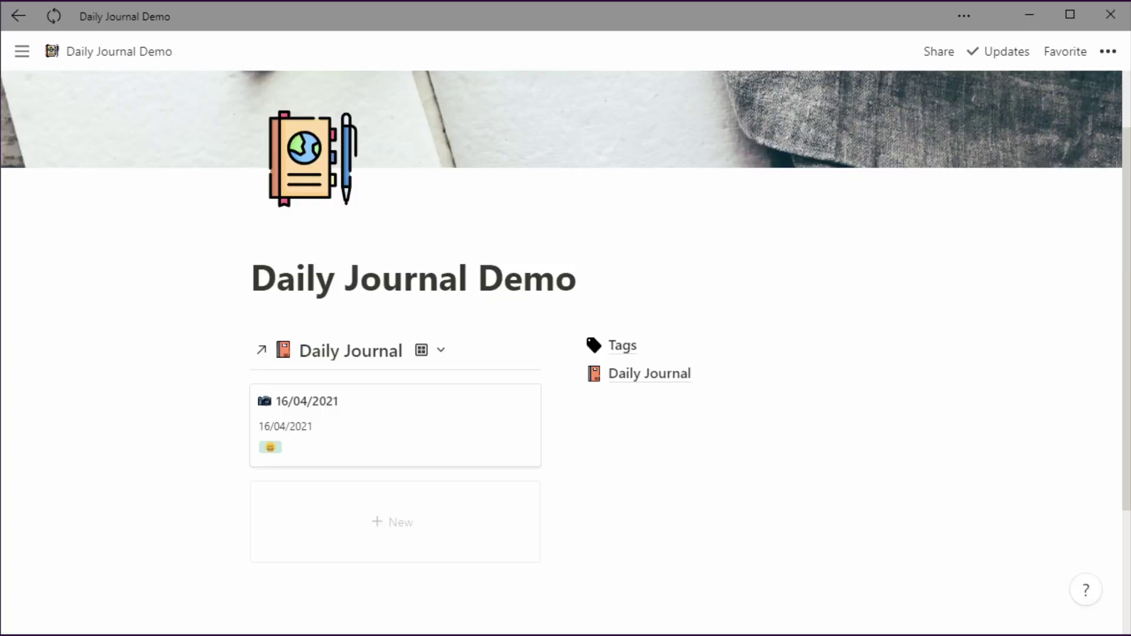
Step: Preview the 16/04/2021 card and show its Mood options with the smiley selected
left_click(435, 435)
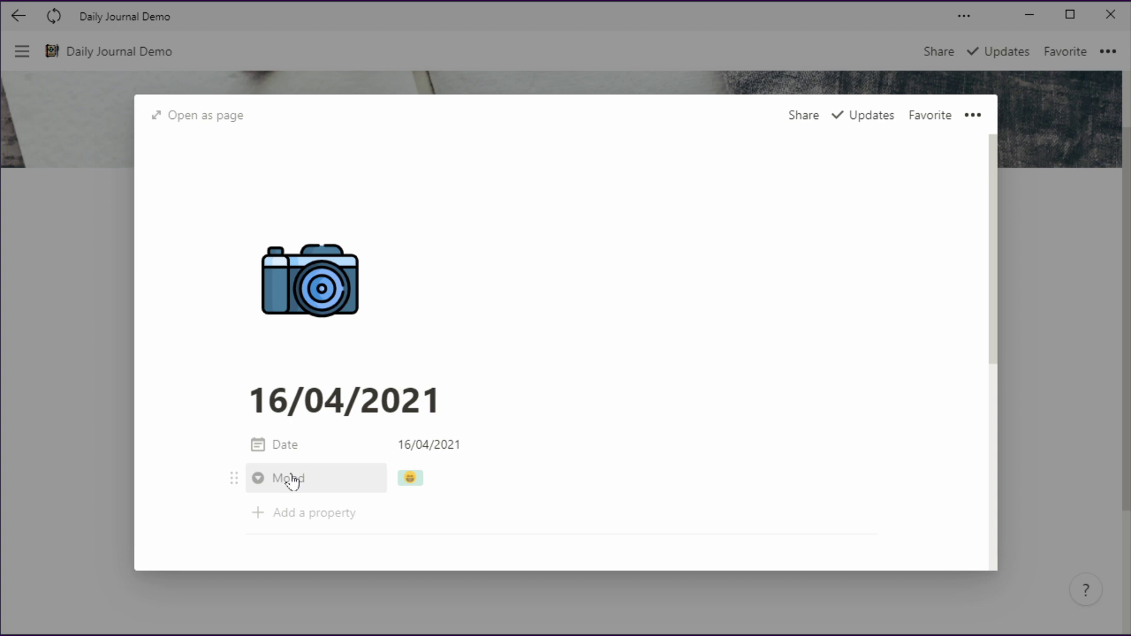
left_click(460, 476)
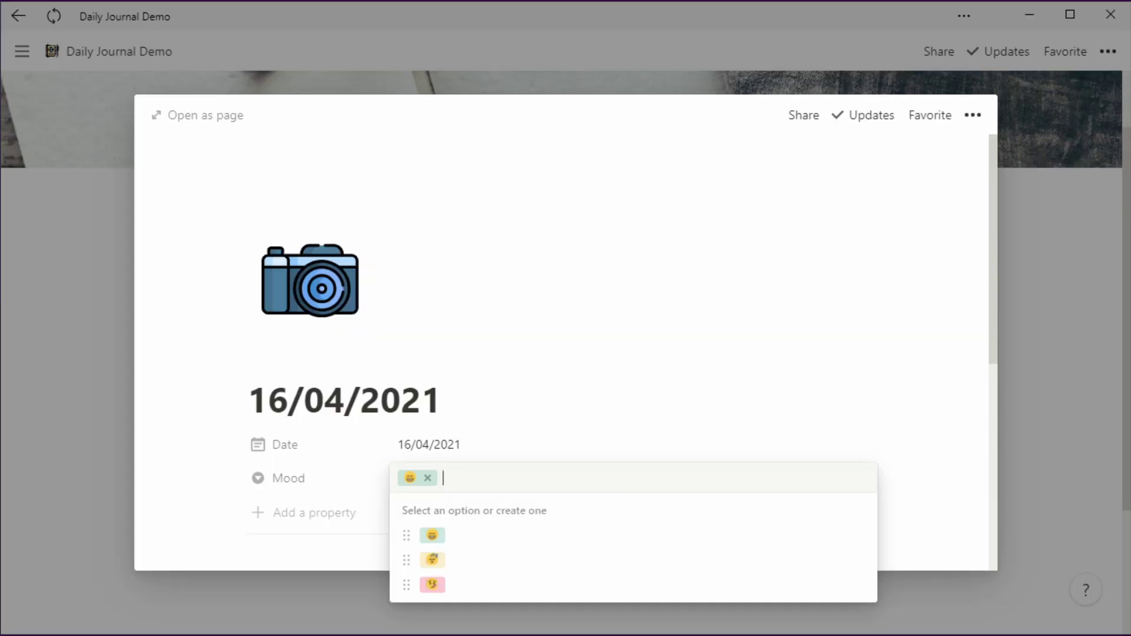
Step: Open the edit options for the smiley Mood choice, showing its Green colour
left_click(860, 535)
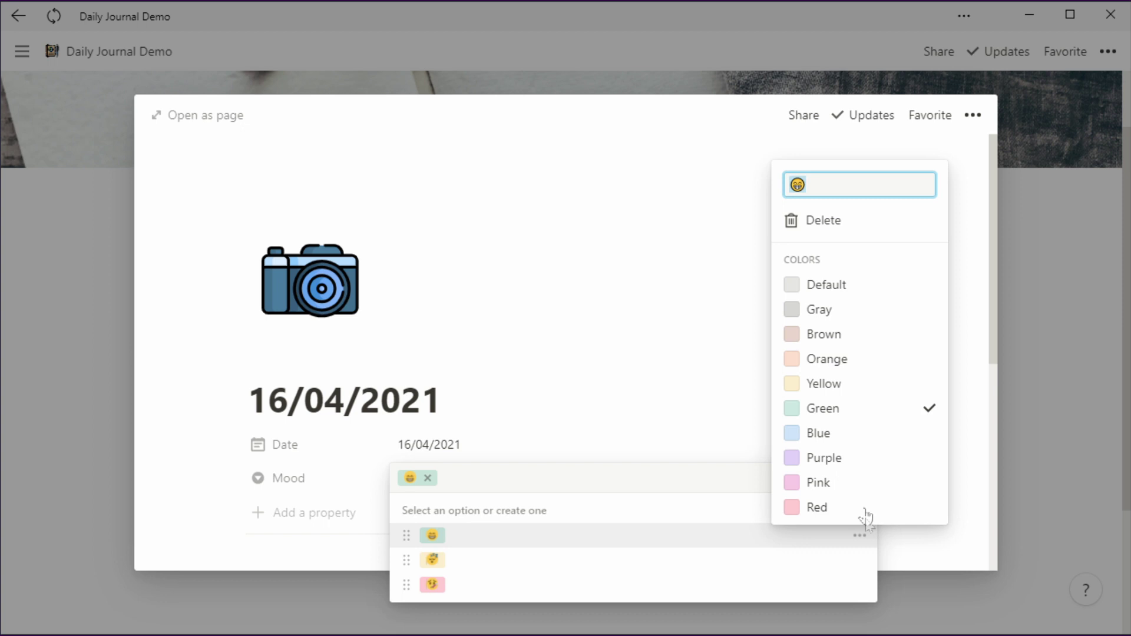